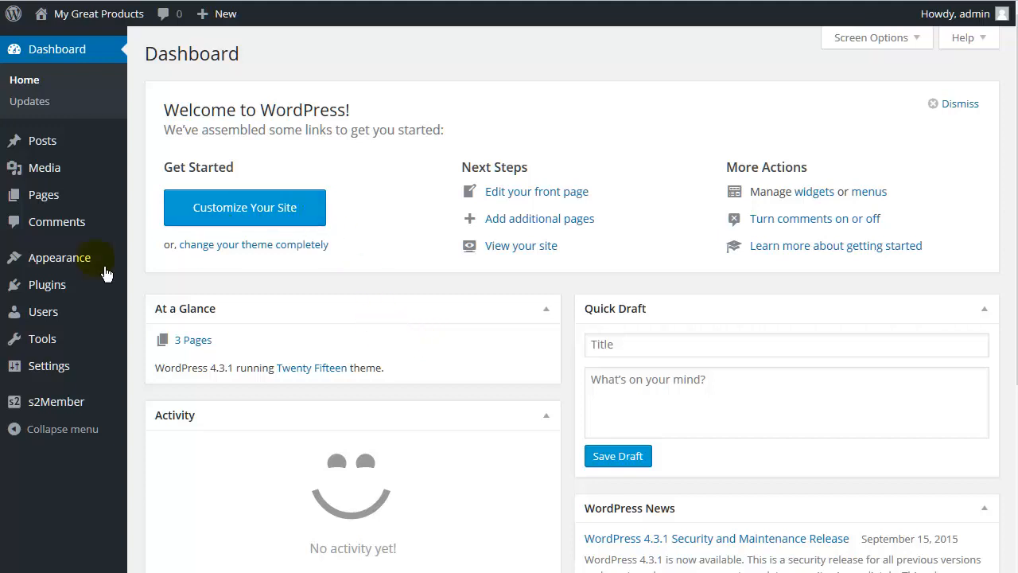
Step: Create a new page titled "The Best Widget Ever"
mouse_move(89, 203)
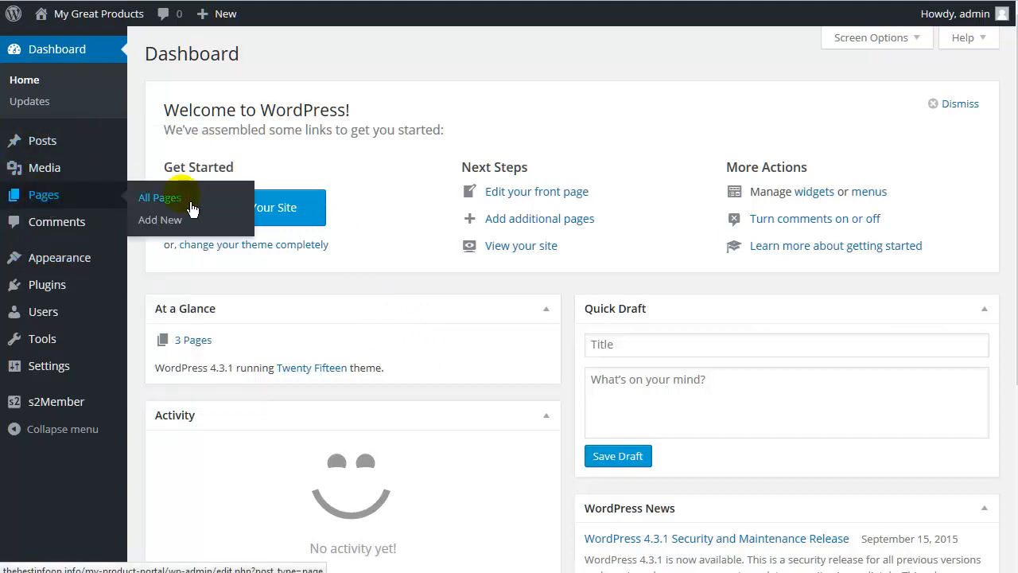
click(163, 226)
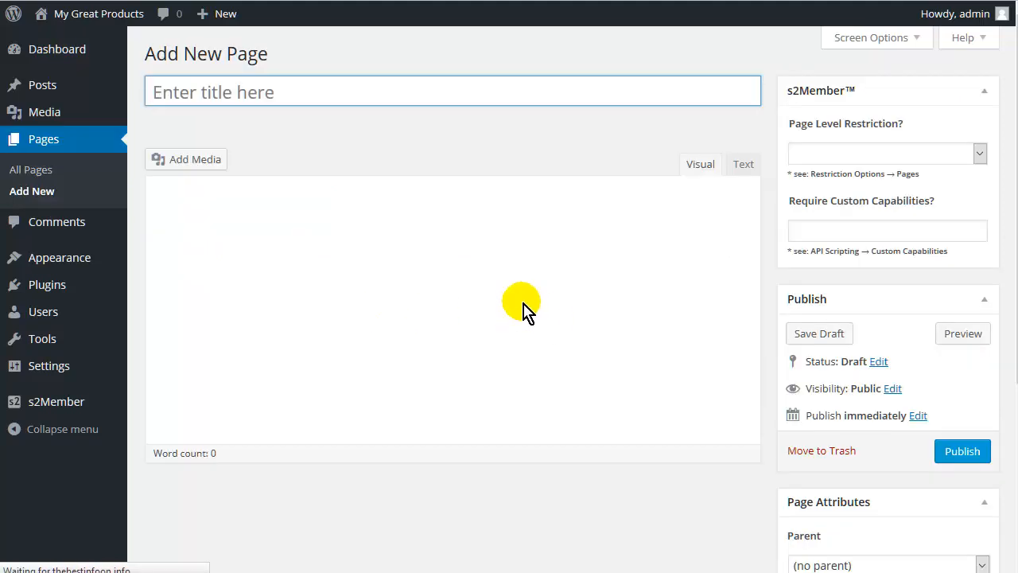
click(304, 101)
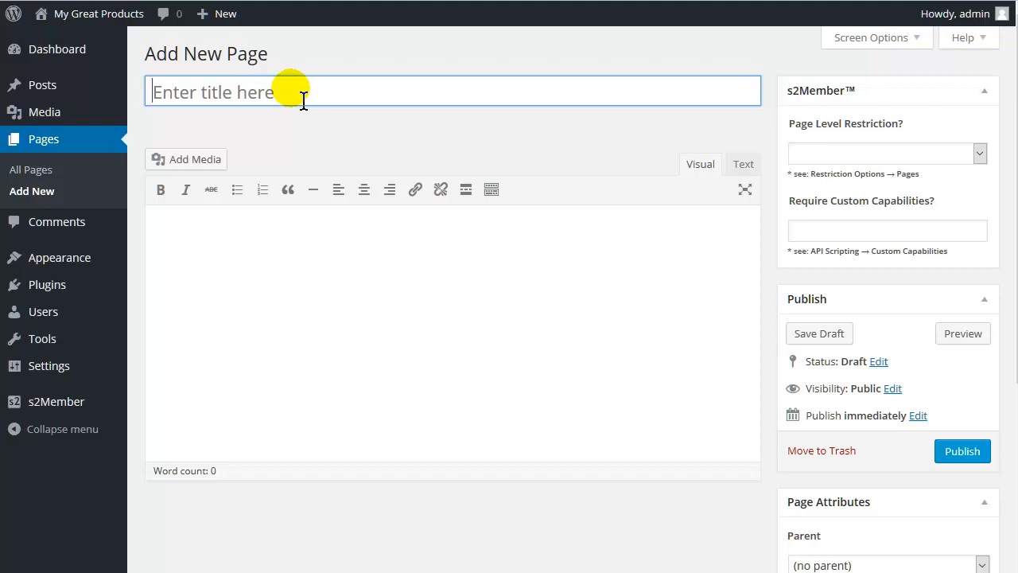
click(501, 198)
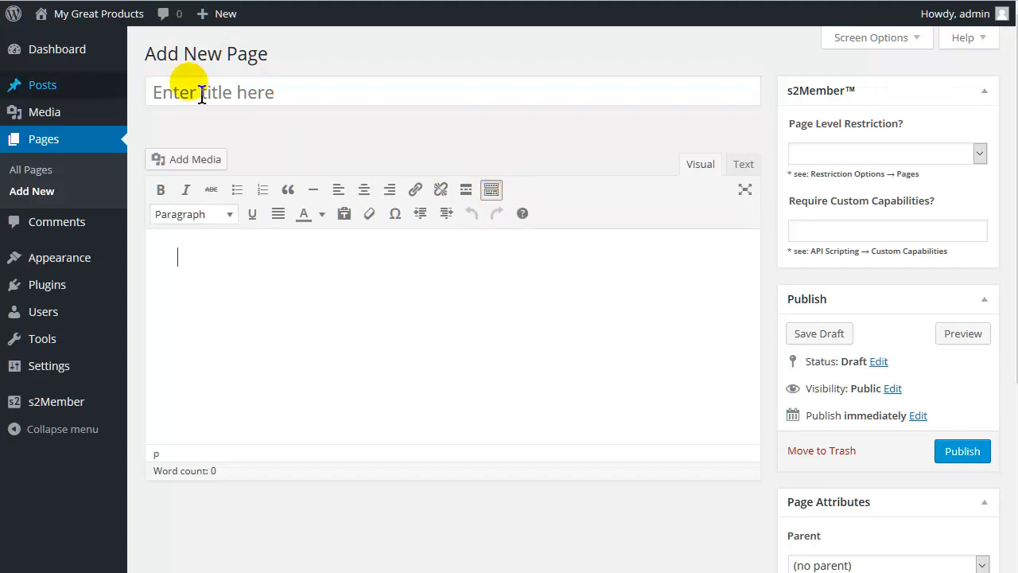
click(252, 102)
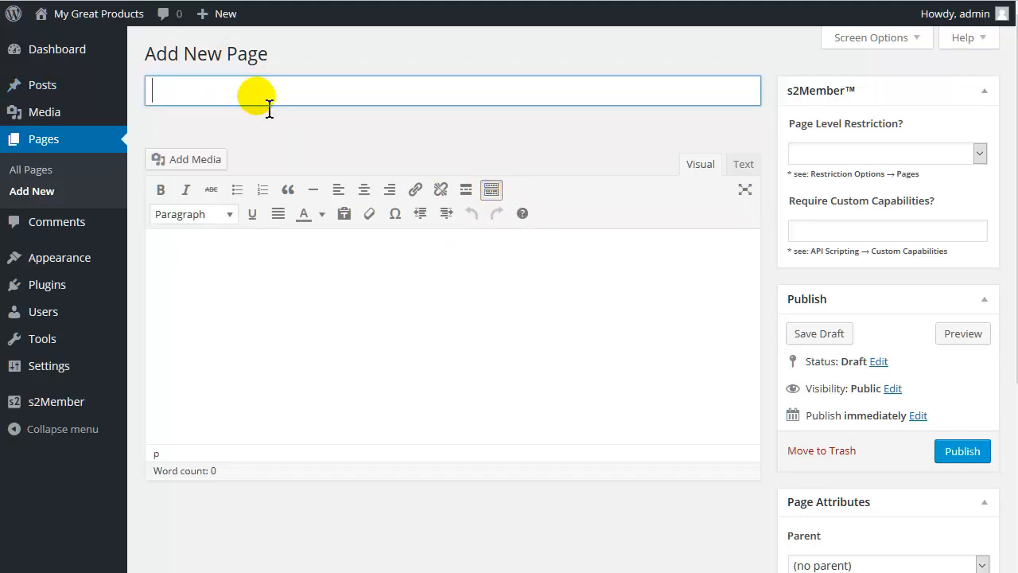
text(The Best Widget Ever)
Step: Enter "Sales copy for the best widget ever." as the page's body text and start a new line below it
click(282, 287)
text(Sales )
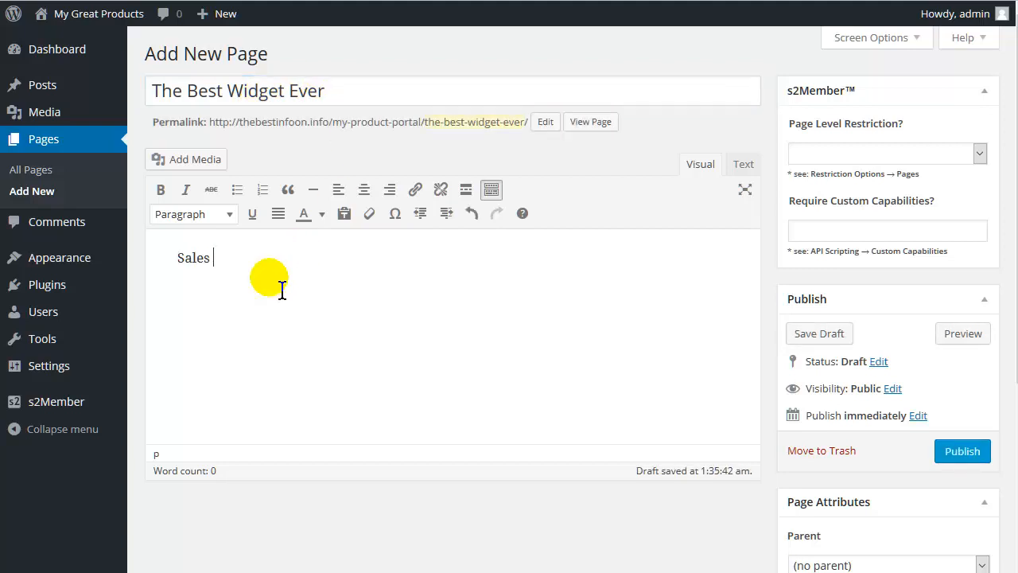
text(copy for the best wi)
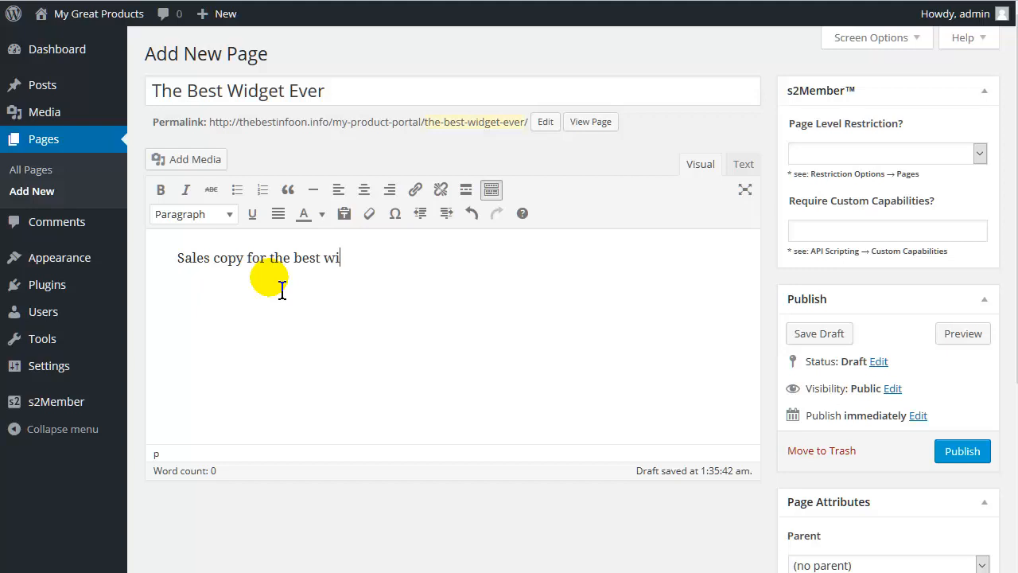
text(dget ever.)
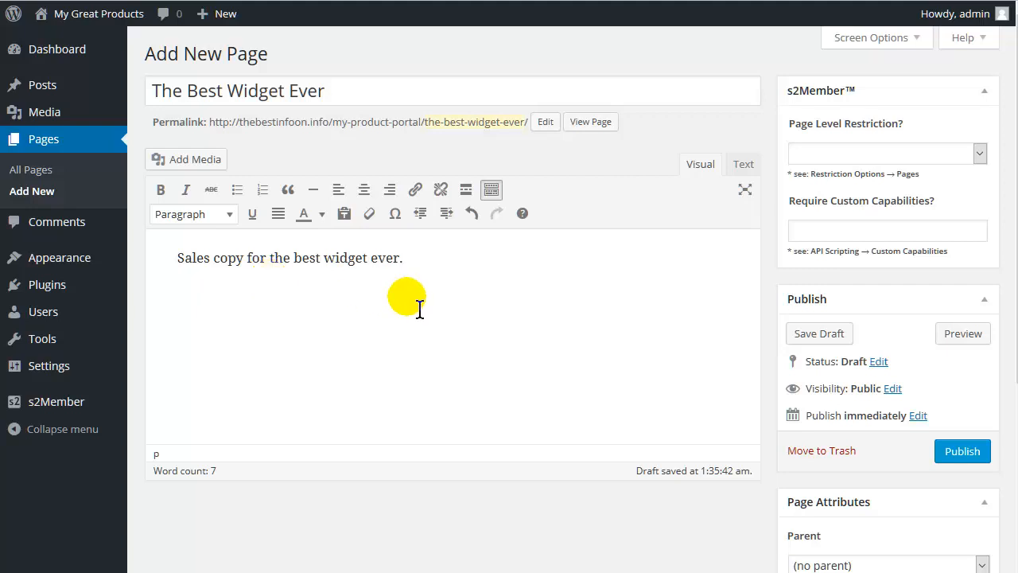
key(Return)
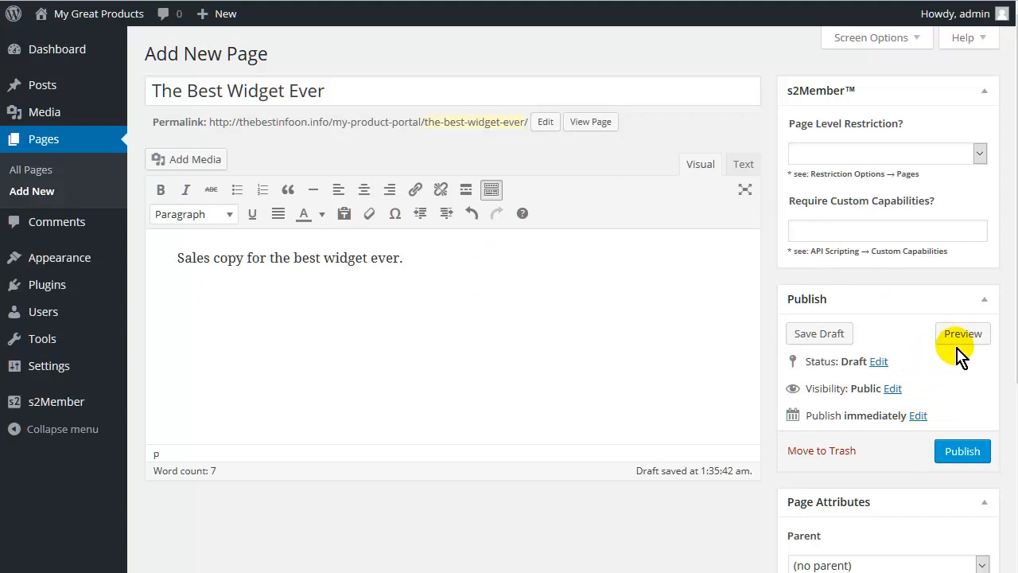
Step: Save the widget sales page as a draft and publish it
scroll(986, 342, down, 1)
scroll(980, 309, up, 1)
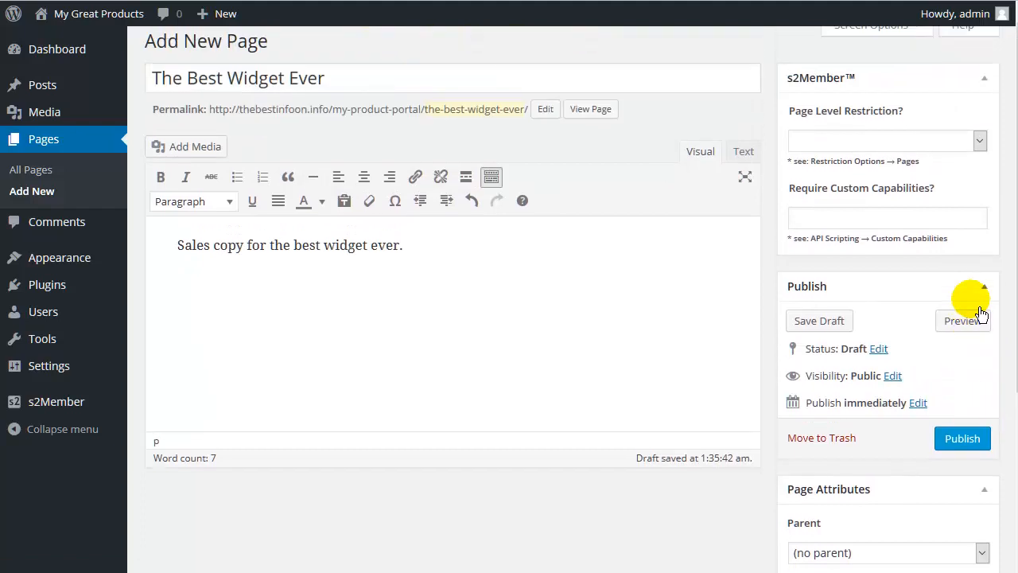
scroll(981, 313, up, 1)
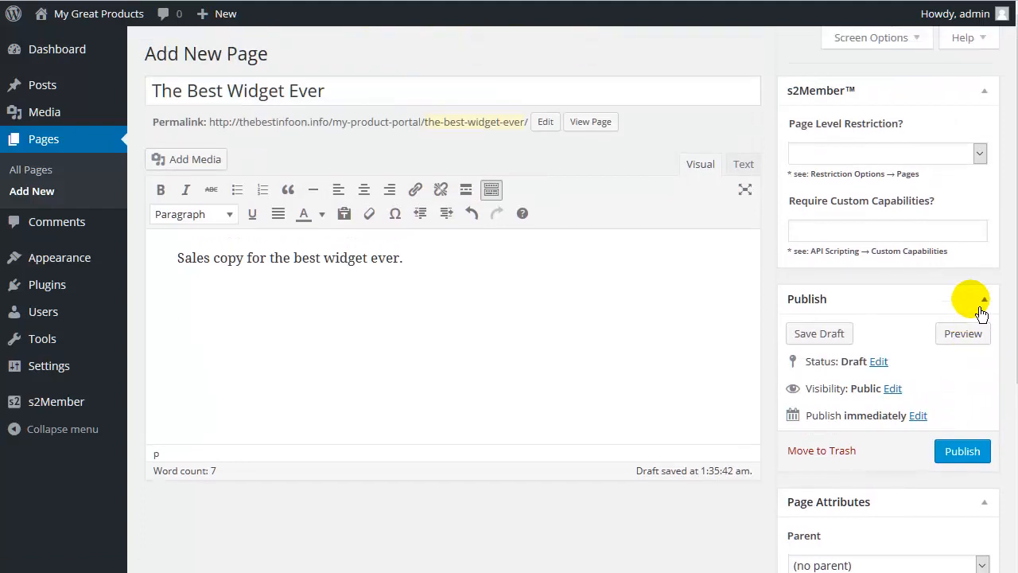
click(843, 347)
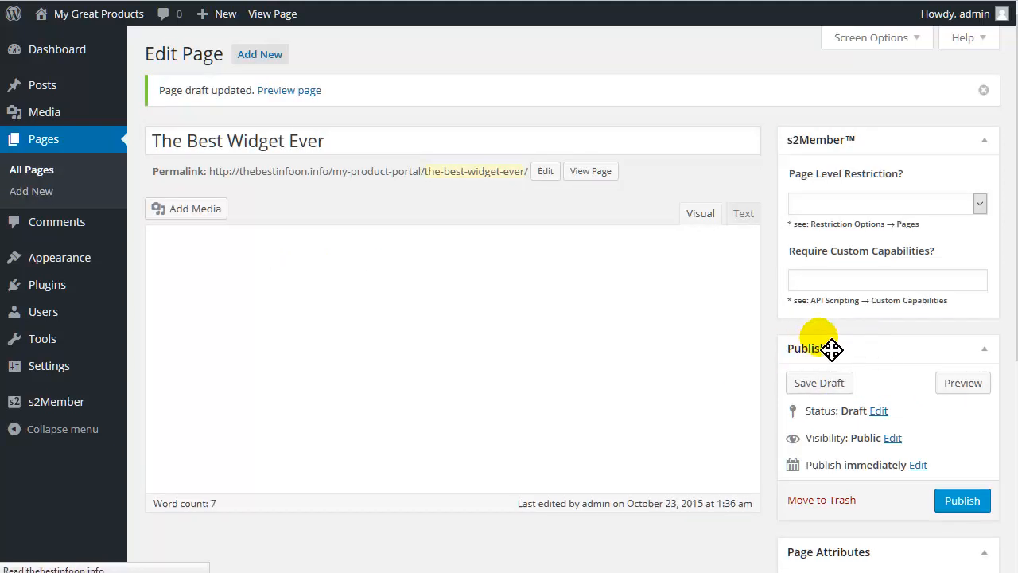
scroll(909, 348, down, 1)
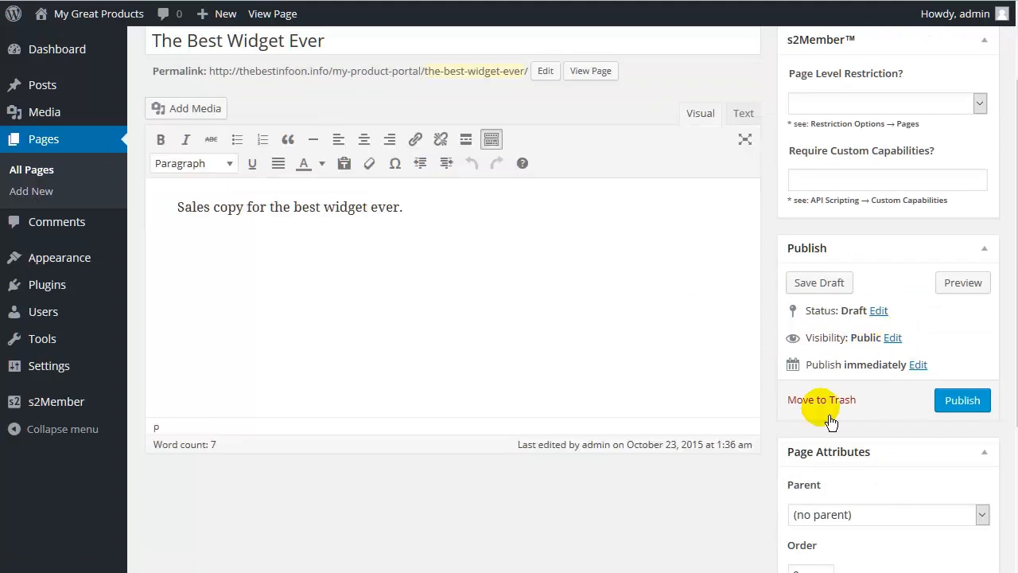
click(969, 402)
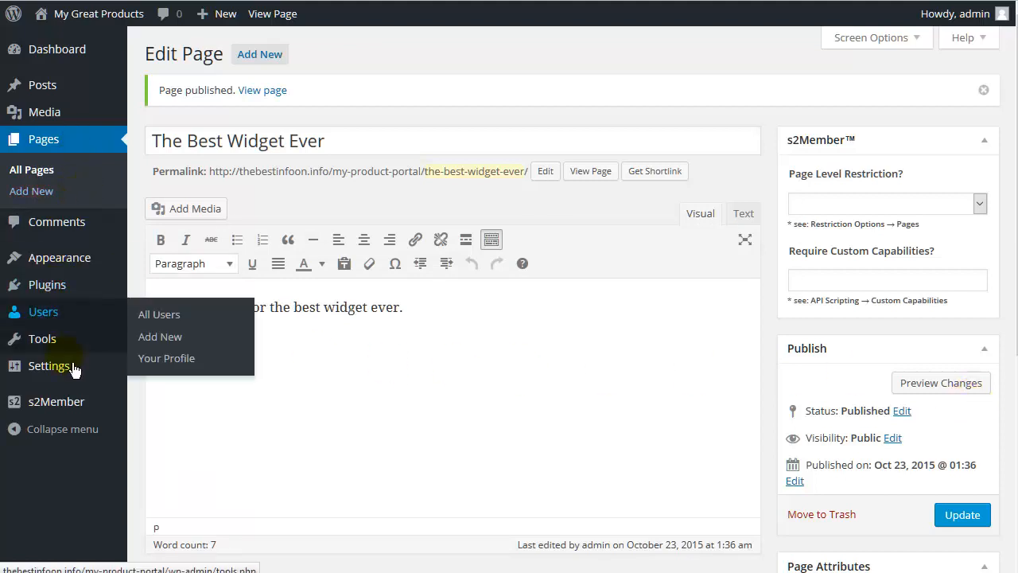
Step: Open the Capability (Buy Now) Buttons generator among s2Member's PayPal Buttons
mouse_move(71, 417)
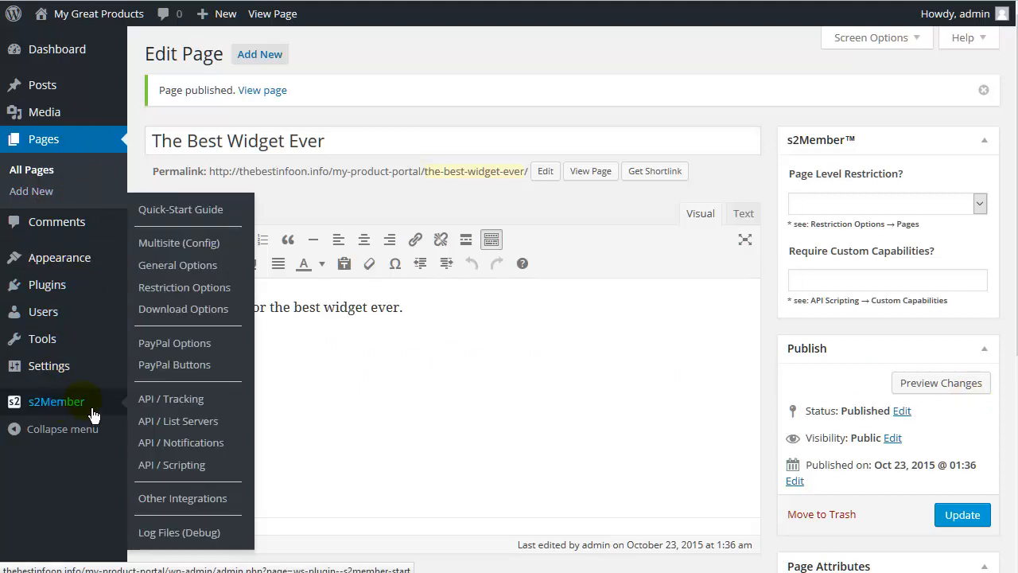
click(198, 379)
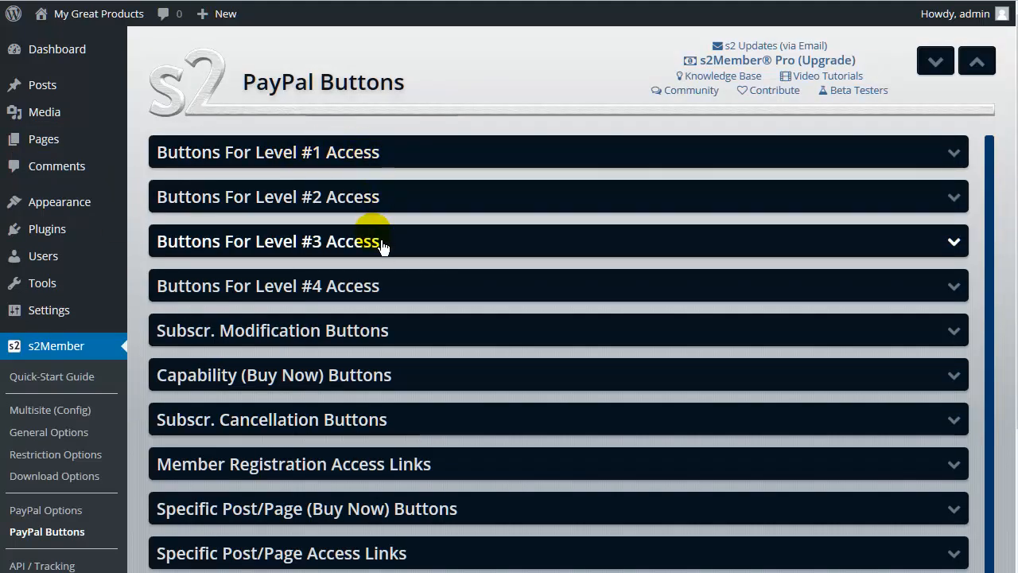
click(358, 386)
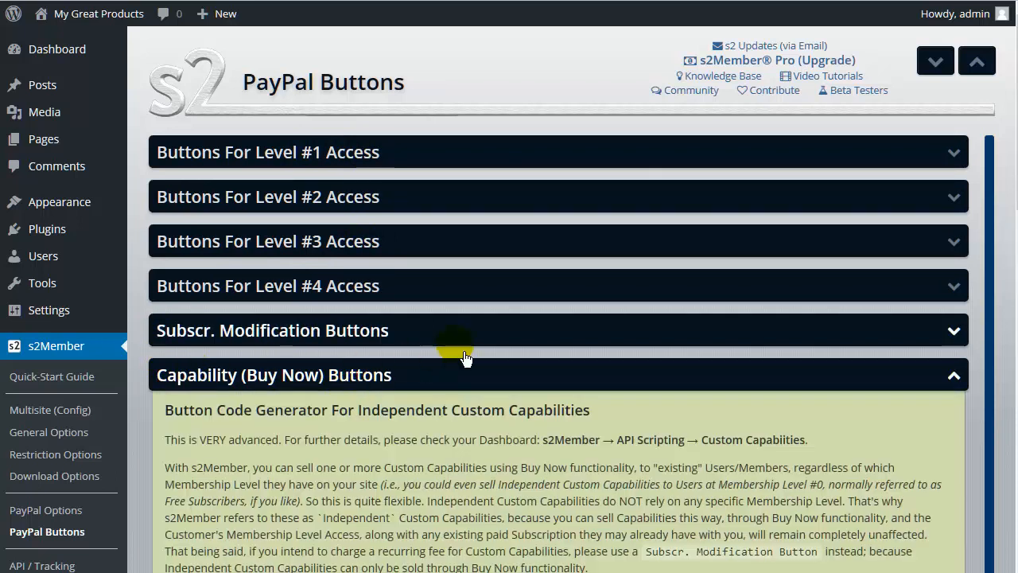
Step: Set the charge for the capability button to $9.97
scroll(455, 350, down, 3)
scroll(459, 350, down, 2)
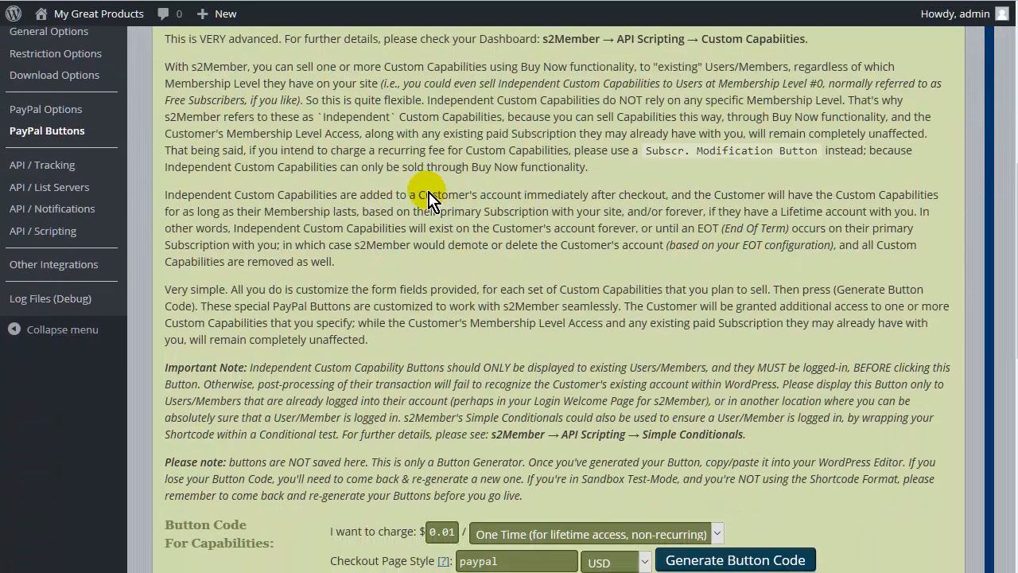
scroll(427, 195, down, 2)
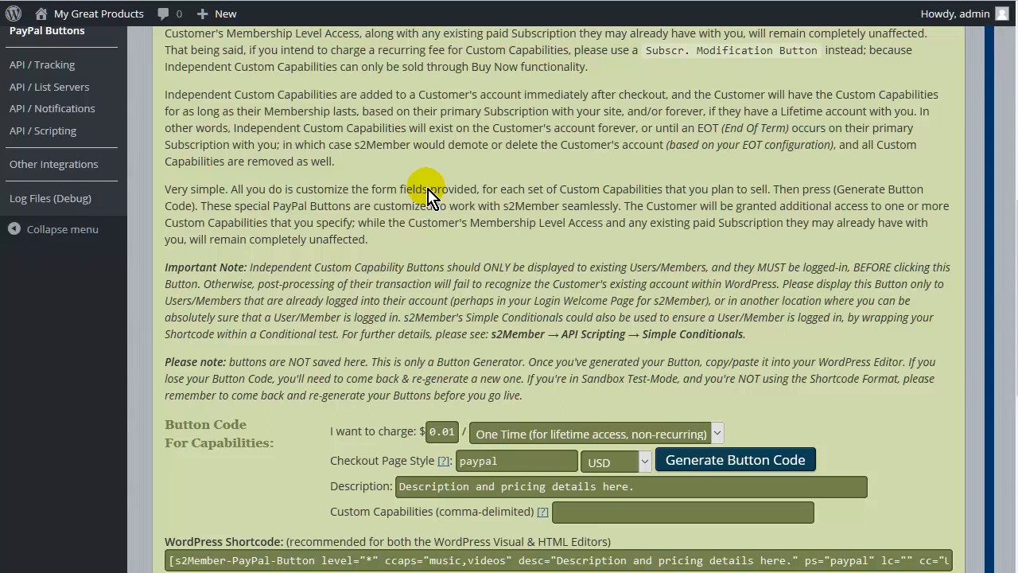
scroll(387, 199, down, 4)
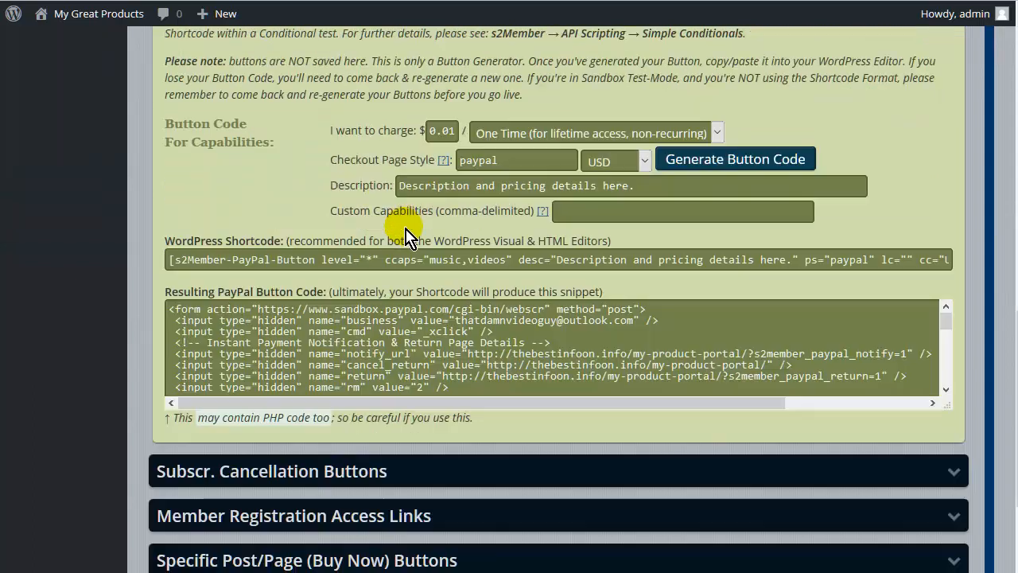
drag(418, 131, 517, 121)
text(9.97)
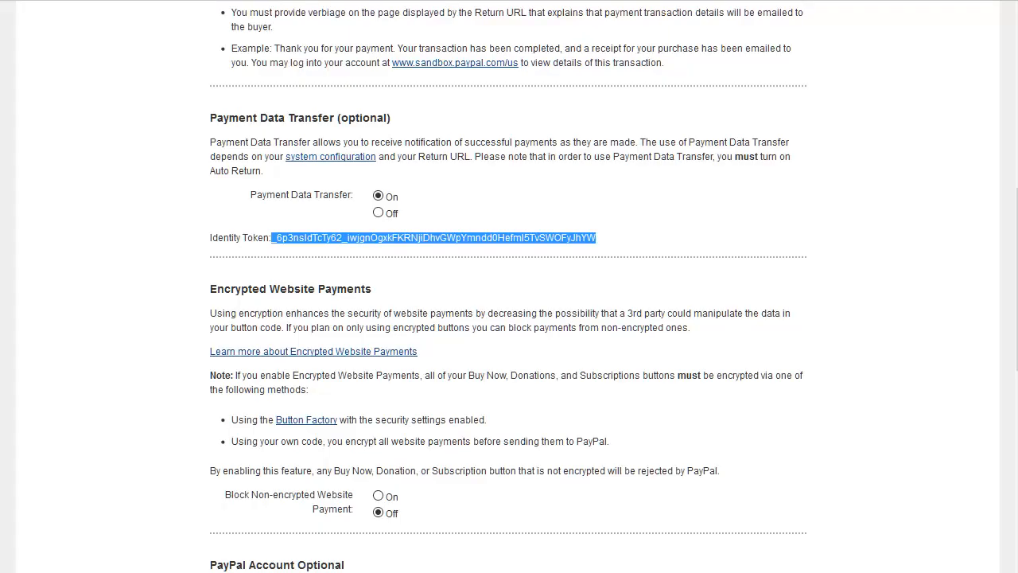
Step: Switch to the PayPal Sandbox account and examine the page styles in the custom payment pages under the profile's selling tools
scroll(656, 177, up, 5)
scroll(637, 175, up, 2)
click(549, 205)
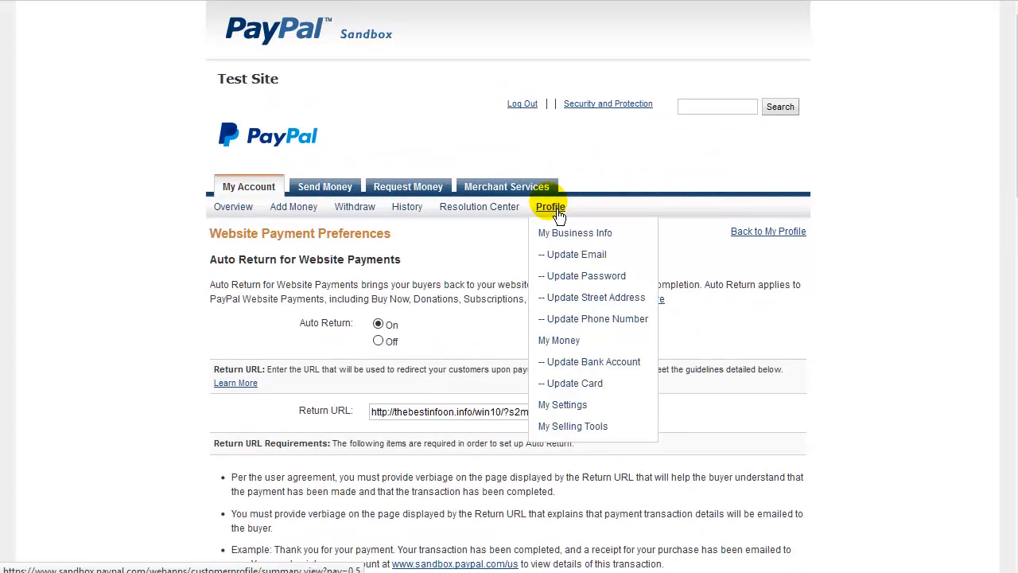
click(181, 311)
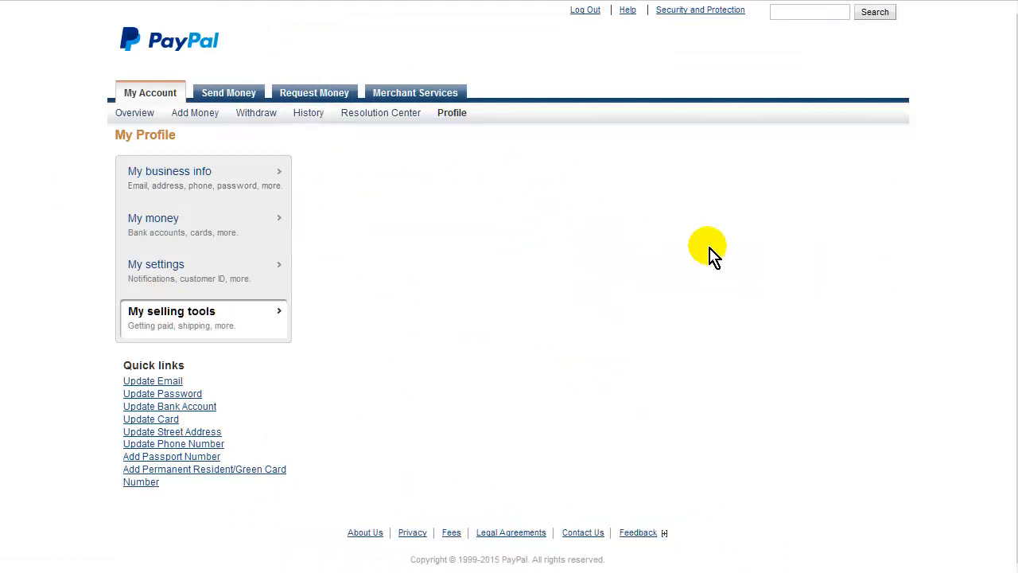
scroll(640, 230, down, 3)
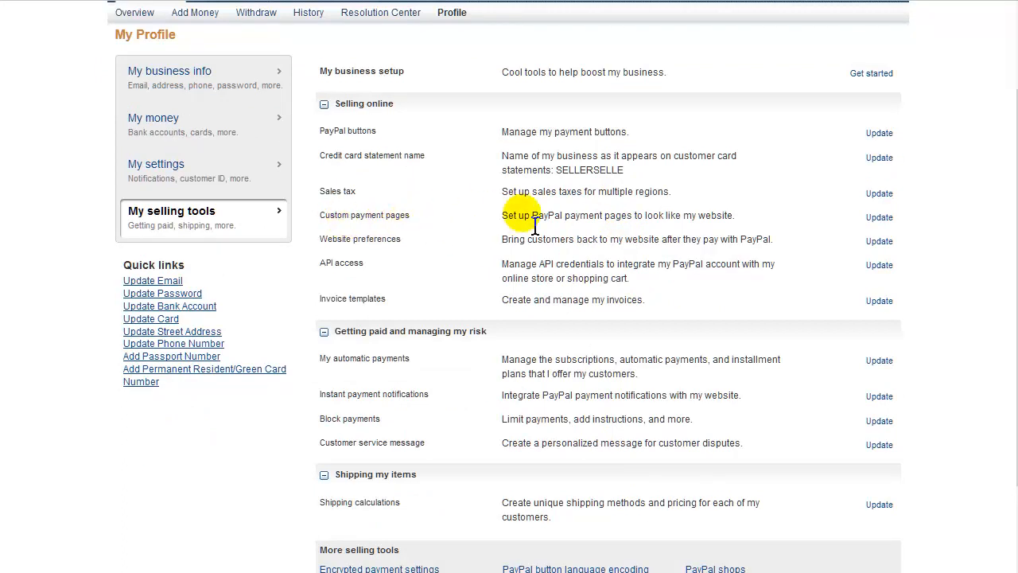
click(879, 217)
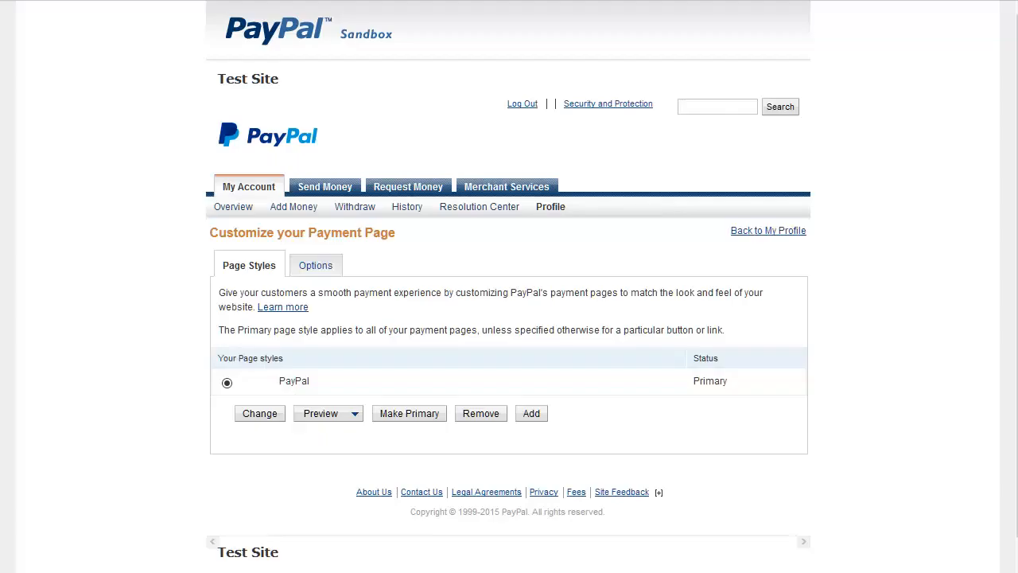
scroll(350, 295, down, 1)
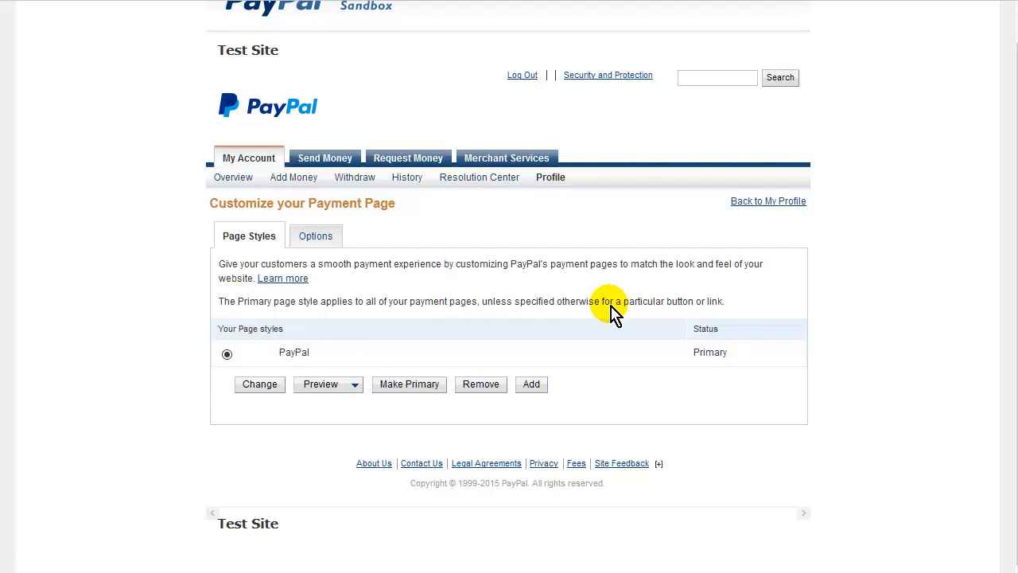
scroll(579, 334, up, 1)
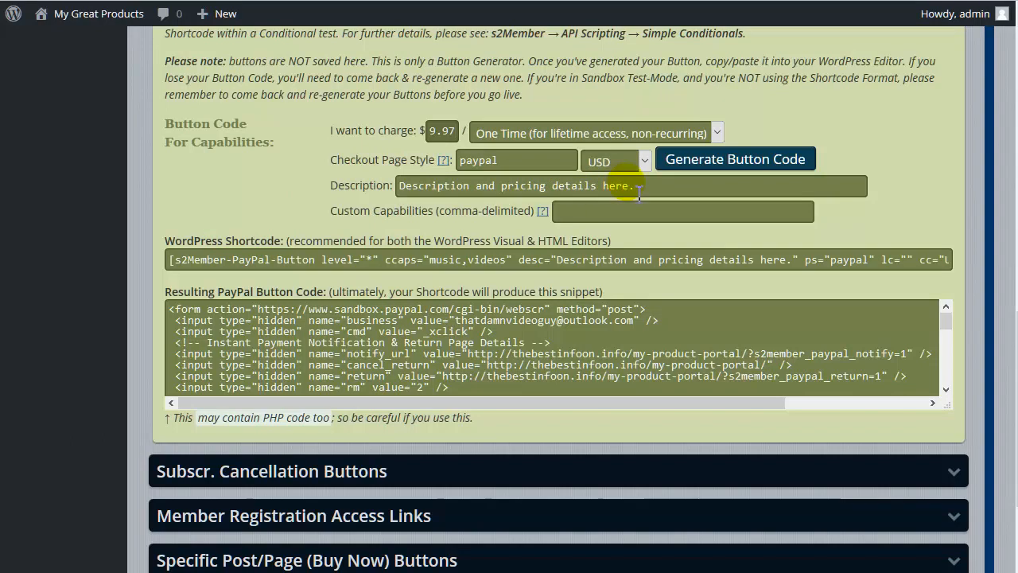
Step: In the s2Member button generator, set the description to "The Best Widget Ever." and the custom capability to "bestwidgetever"
drag(639, 185, 192, 198)
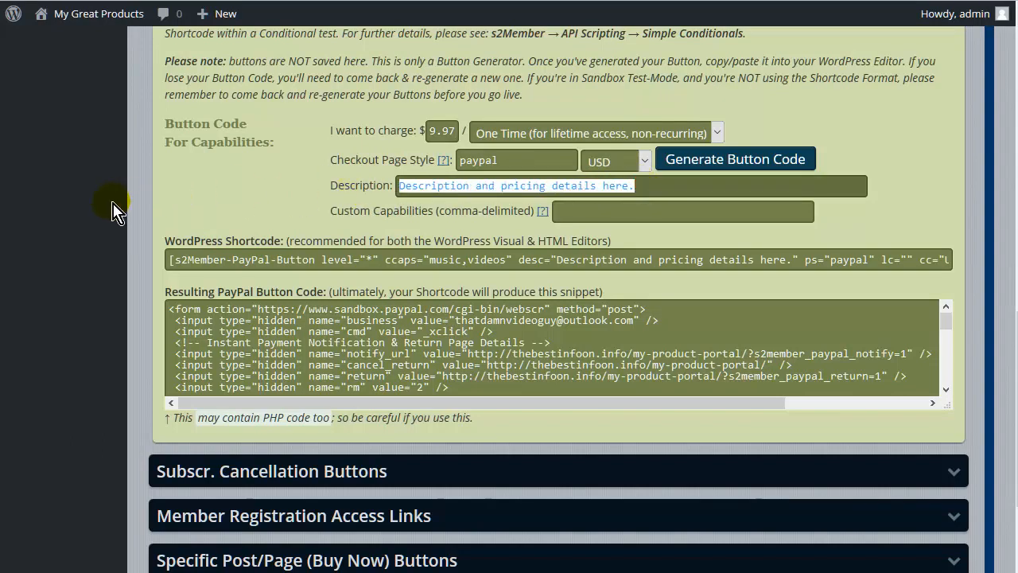
text(Th)
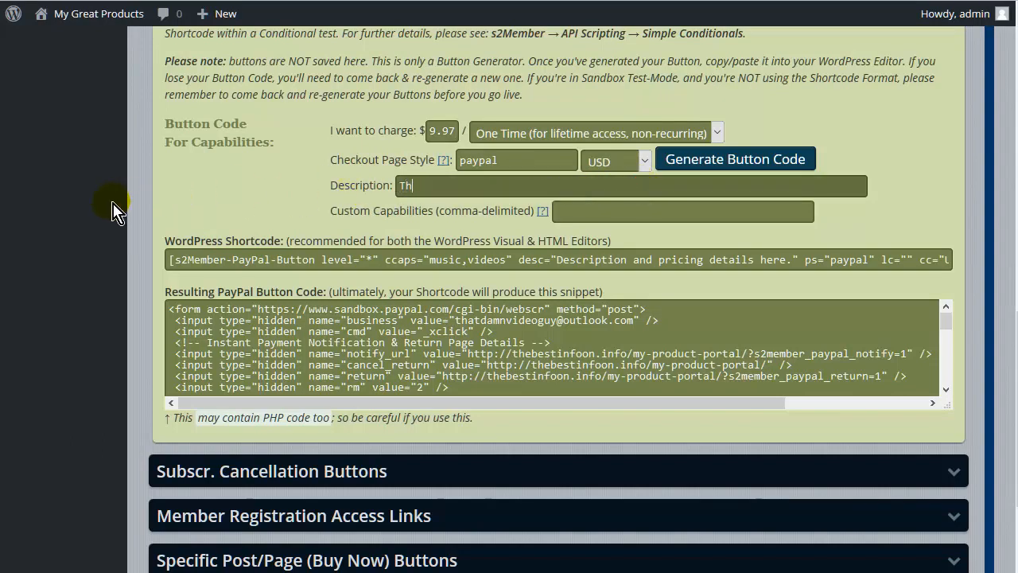
text(e Best Widget )
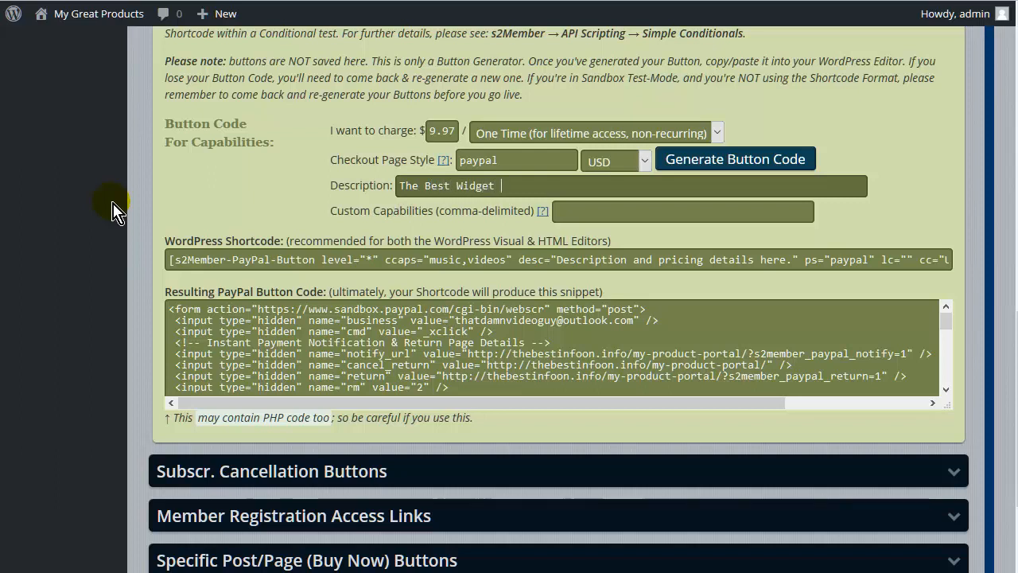
text(Ever.)
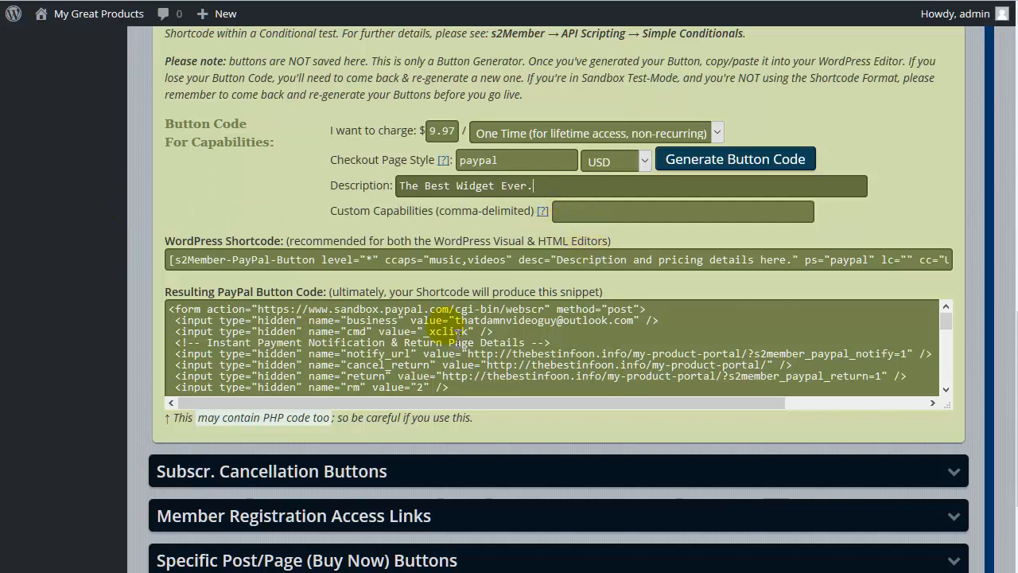
click(689, 228)
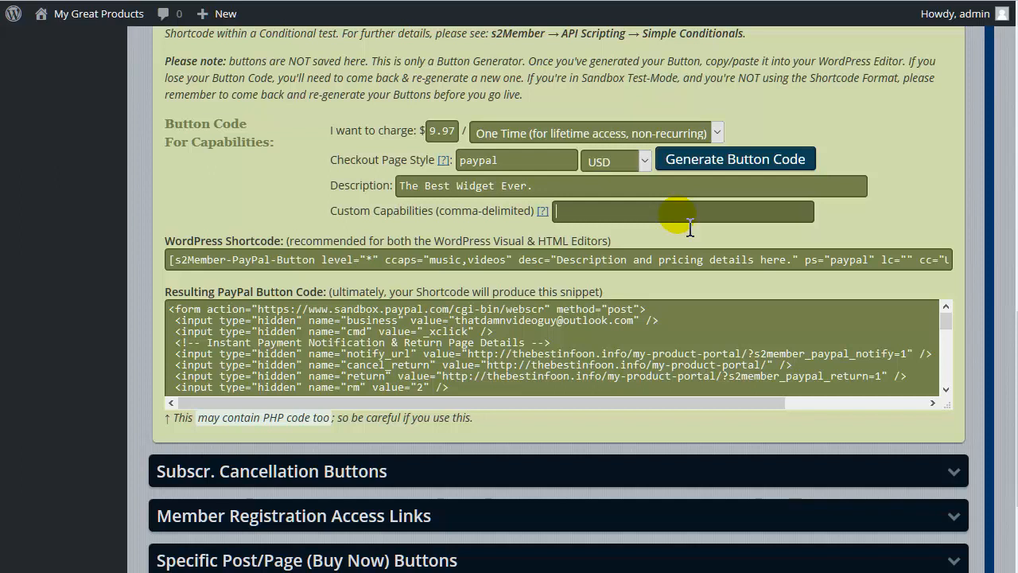
text(bestwid)
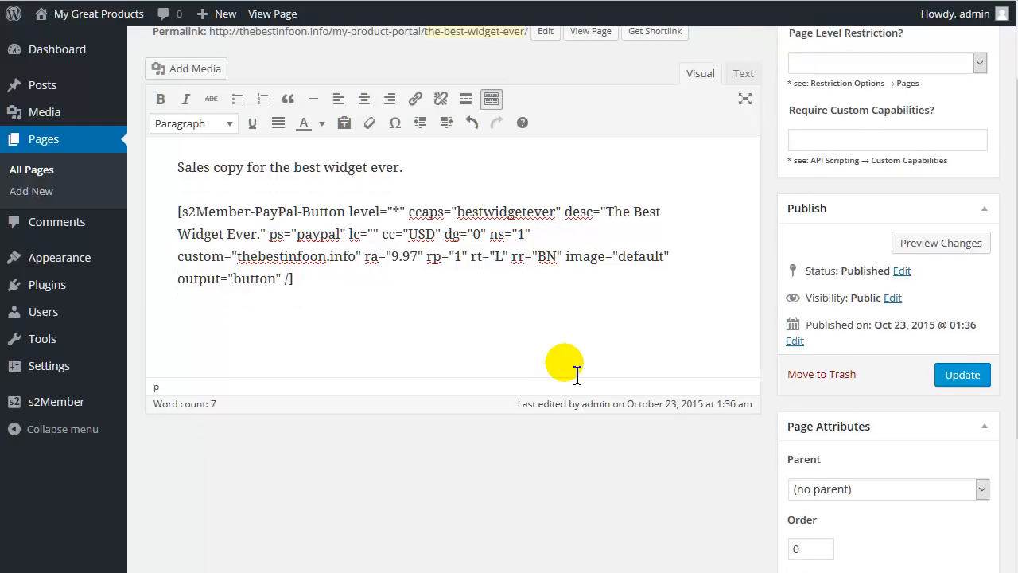
Step: Update The Best Widget Ever page to save the s2Member PayPal button shortcode in its content
scroll(568, 370, down, 5)
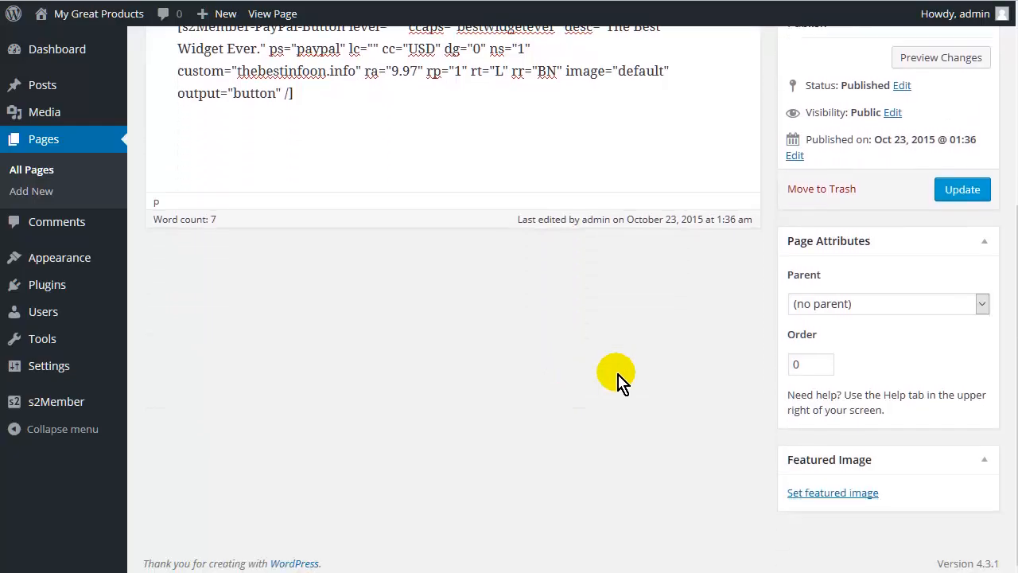
scroll(618, 382, up, 2)
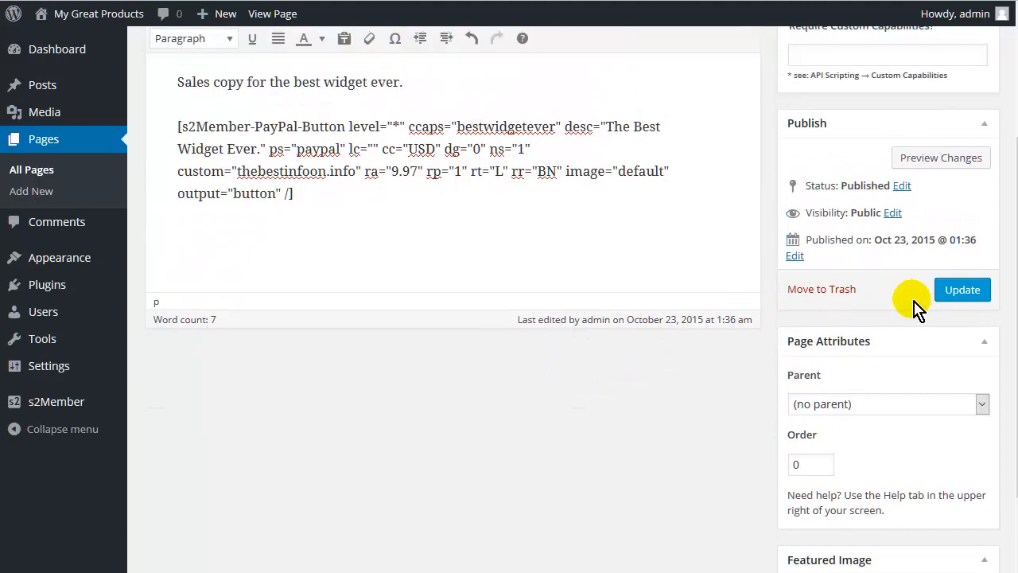
click(967, 296)
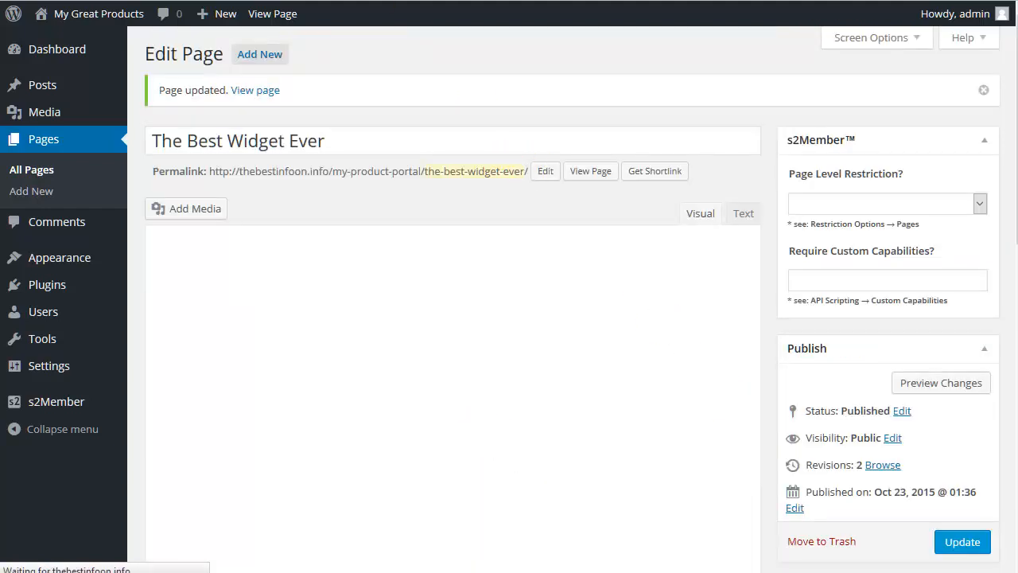
Step: View the updated sales page on the live site and start the PayPal checkout from its button
click(257, 98)
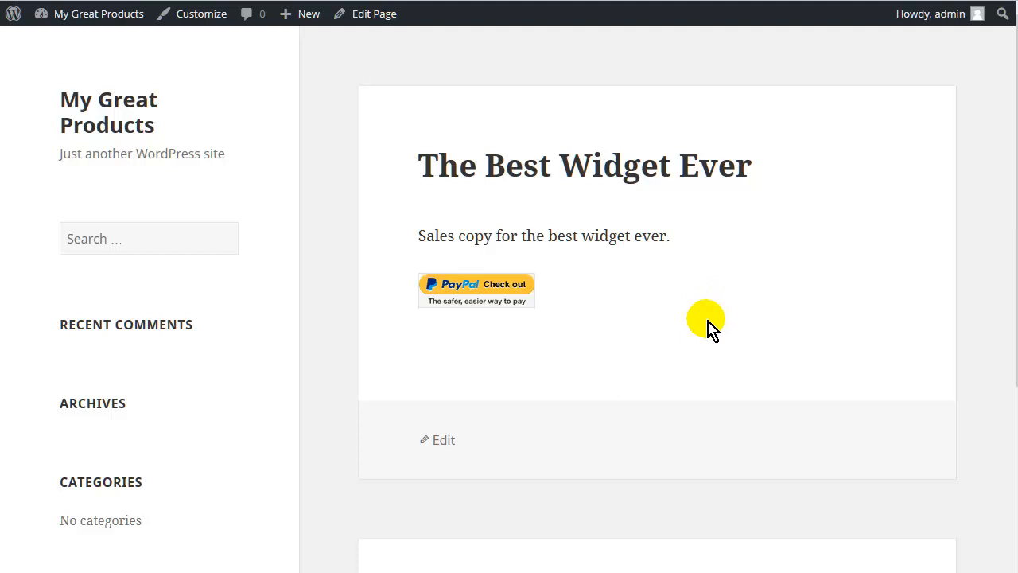
click(482, 295)
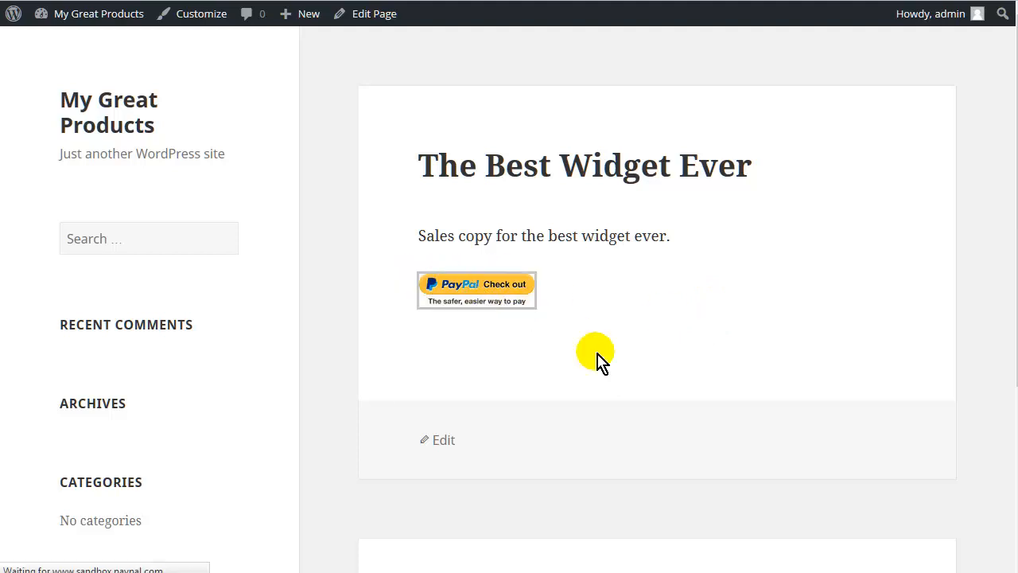